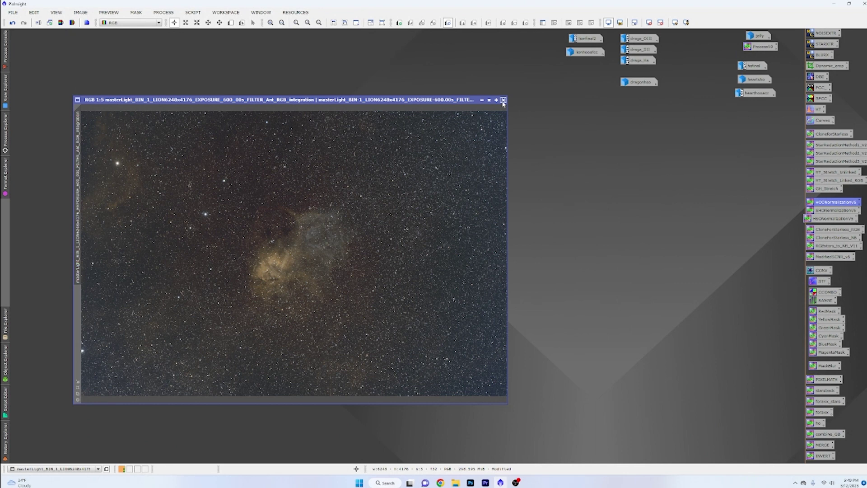
# Step: Close the masterLight lion RGB integration image and discard its unsaved changes
pyautogui.click(504, 101)
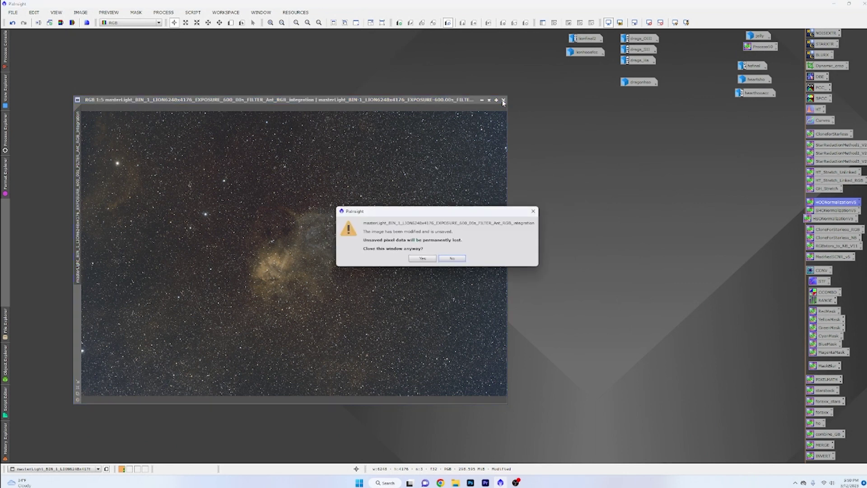
pyautogui.click(422, 259)
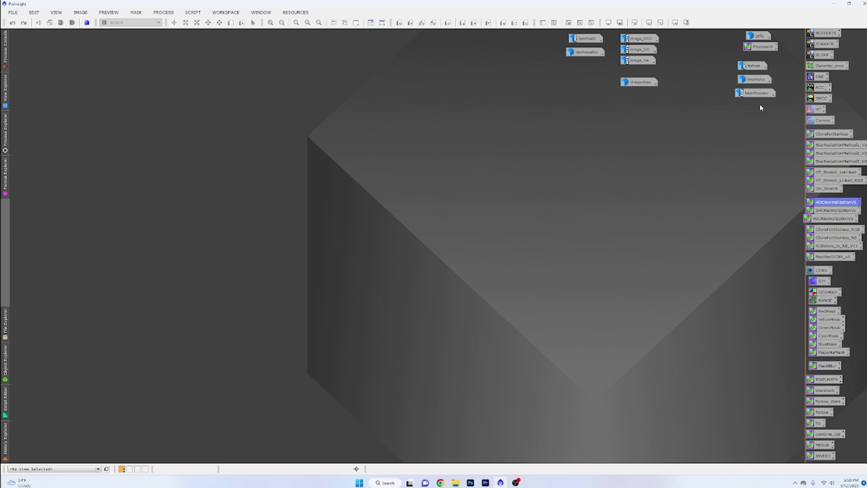
# Step: View the hsfinal image in the workspace and minimize it again
pyautogui.doubleClick(756, 65)
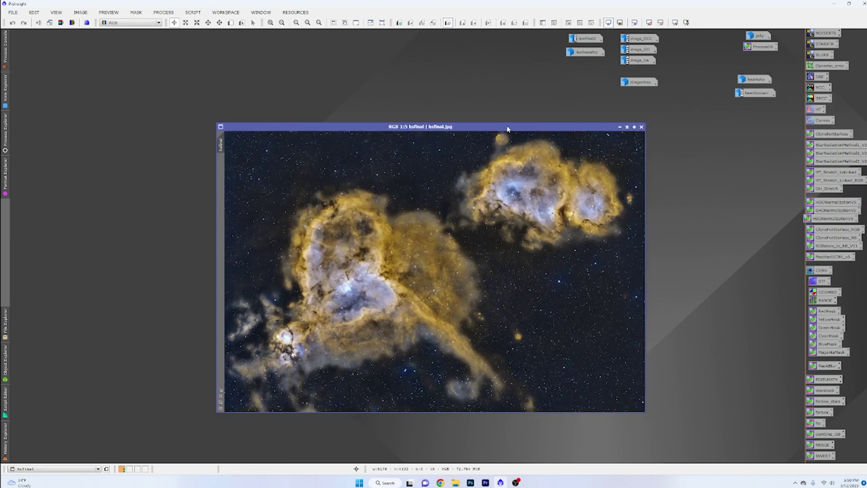
pyautogui.moveTo(507, 128); pyautogui.dragTo(432, 88)
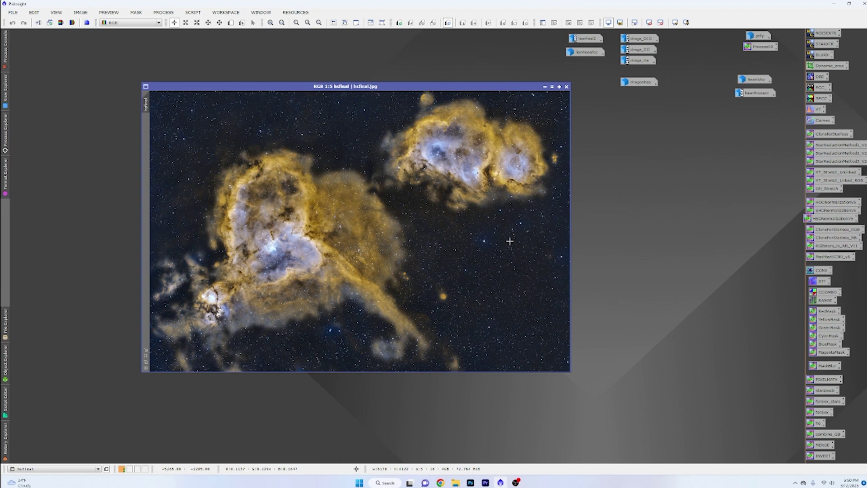
pyautogui.click(545, 87)
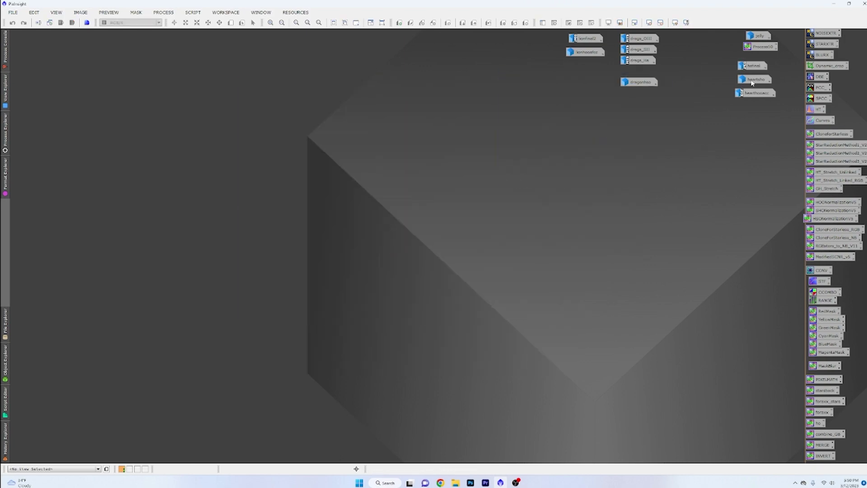
# Step: Open the heartsho and hearthooacc images and arrange their windows for comparison
pyautogui.doubleClick(745, 82)
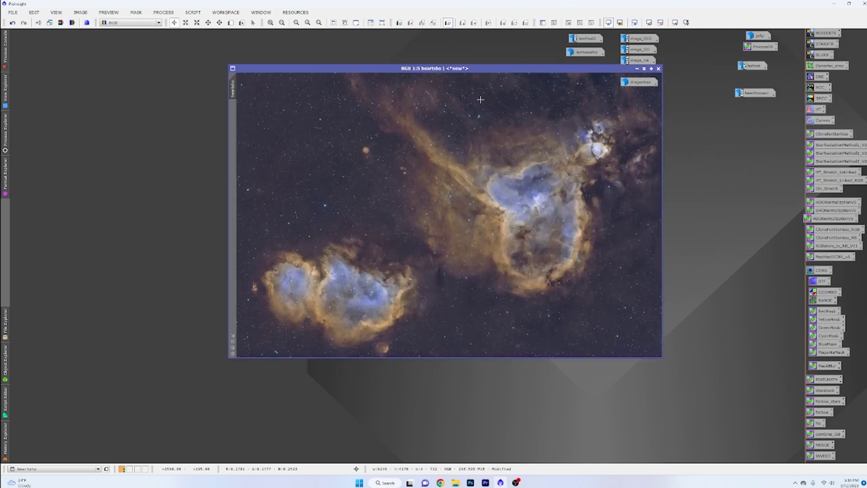
pyautogui.moveTo(459, 68); pyautogui.dragTo(281, 61)
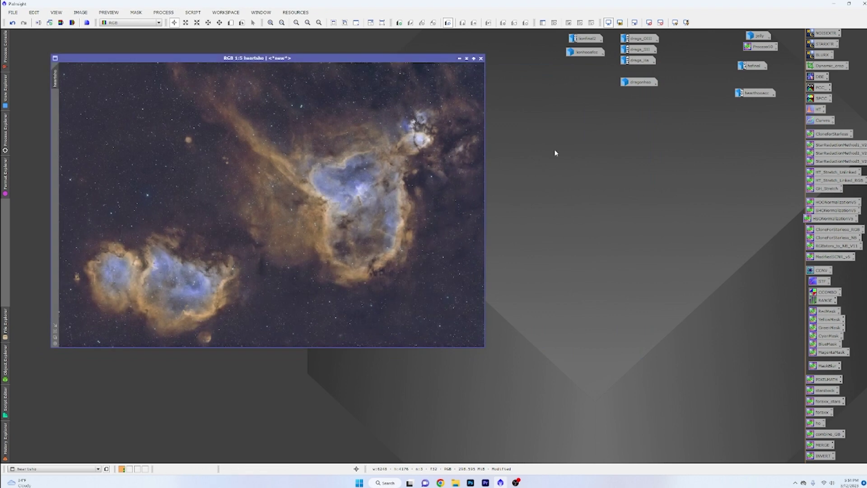
pyautogui.moveTo(339, 60); pyautogui.dragTo(312, 46)
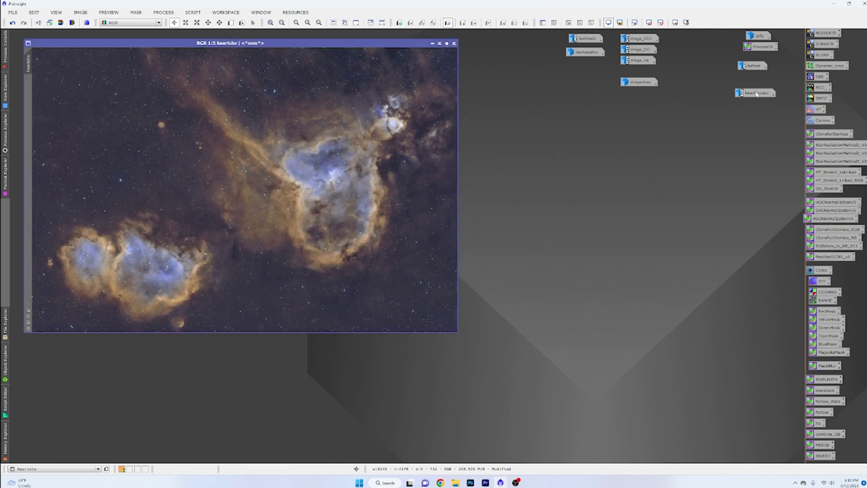
pyautogui.moveTo(757, 94)
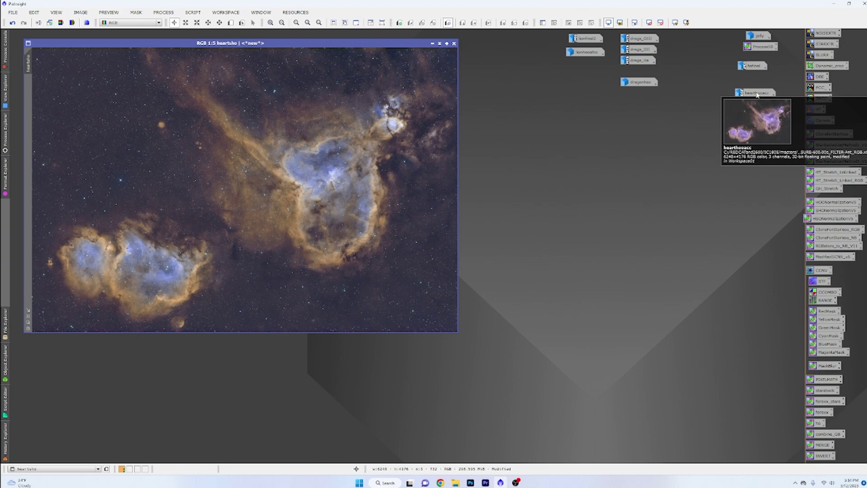
pyautogui.doubleClick(757, 93)
pyautogui.moveTo(405, 76); pyautogui.dragTo(670, 89)
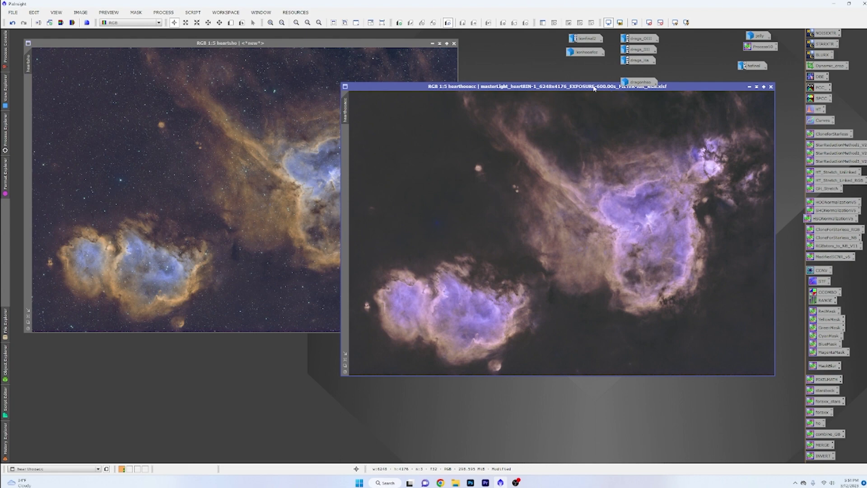
pyautogui.moveTo(595, 88); pyautogui.dragTo(317, 93)
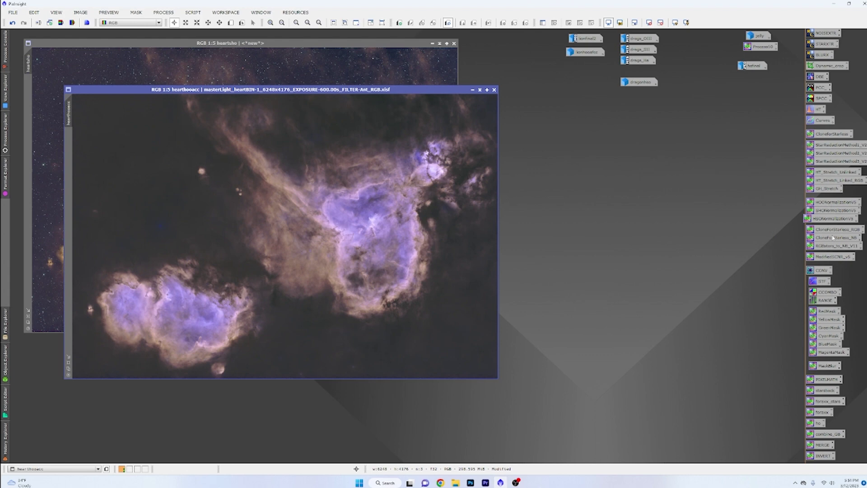
# Step: Review the HOONormalizationV5 PixelMath settings and replace them with the version stored in the saved process icon near the image icons
pyautogui.doubleClick(836, 203)
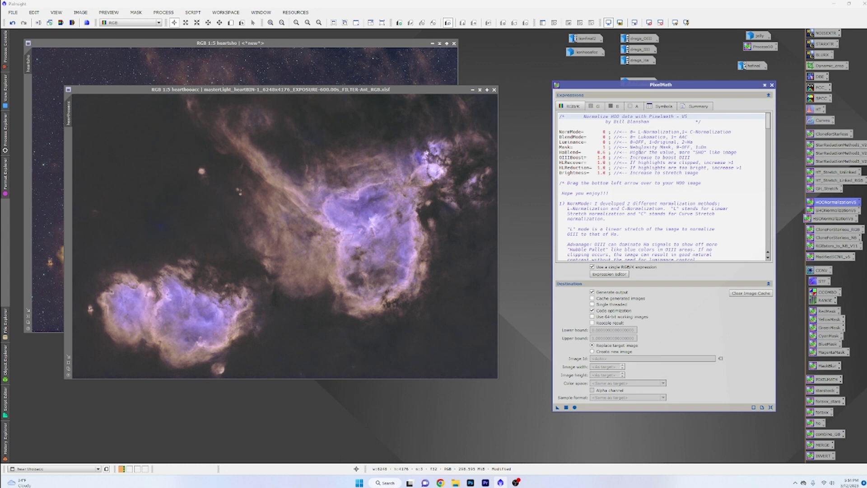
pyautogui.click(772, 85)
pyautogui.doubleClick(762, 46)
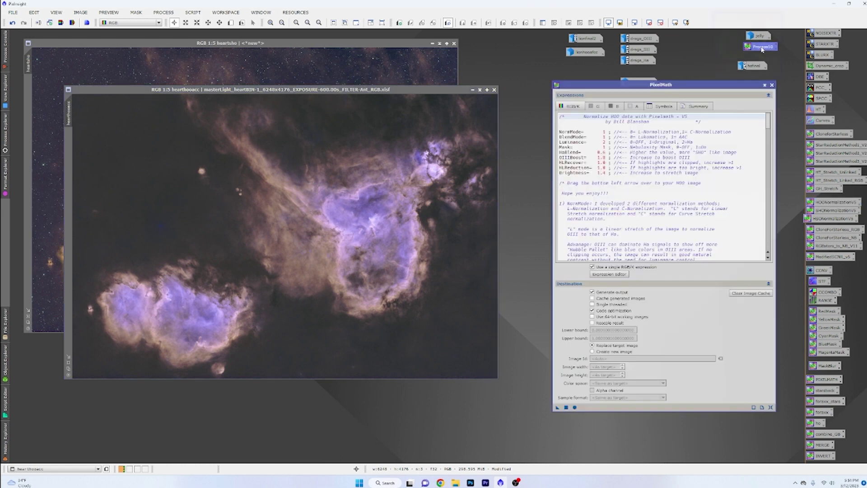
# Step: Minimize both heart images and examine the jelly image's nebula at 1:3 zoom
pyautogui.click(472, 89)
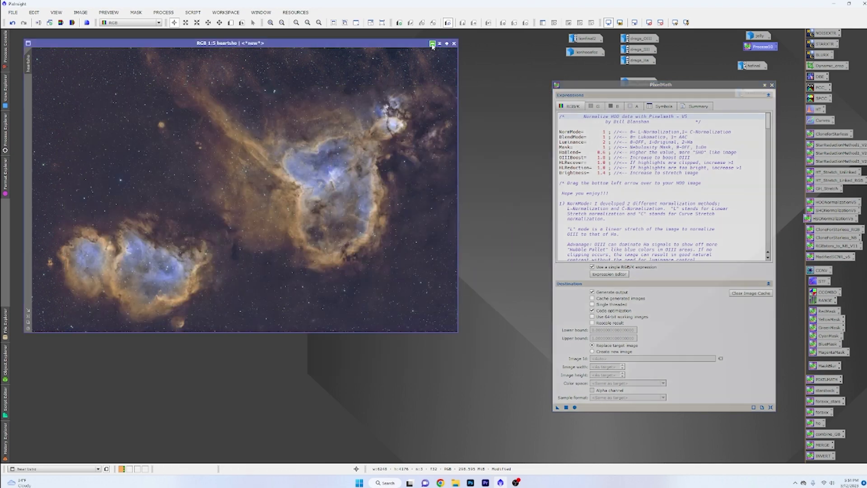
pyautogui.click(432, 44)
pyautogui.doubleClick(759, 36)
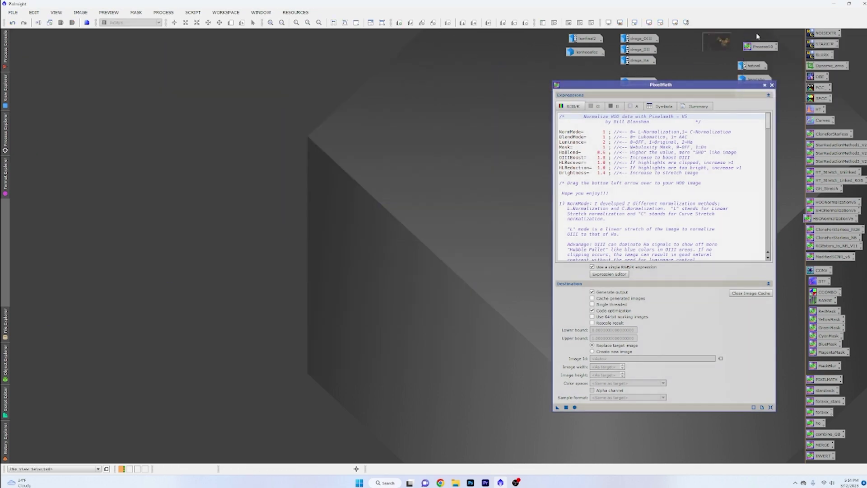
pyautogui.moveTo(412, 55); pyautogui.dragTo(354, 80)
pyautogui.scroll(3, 349, 182)
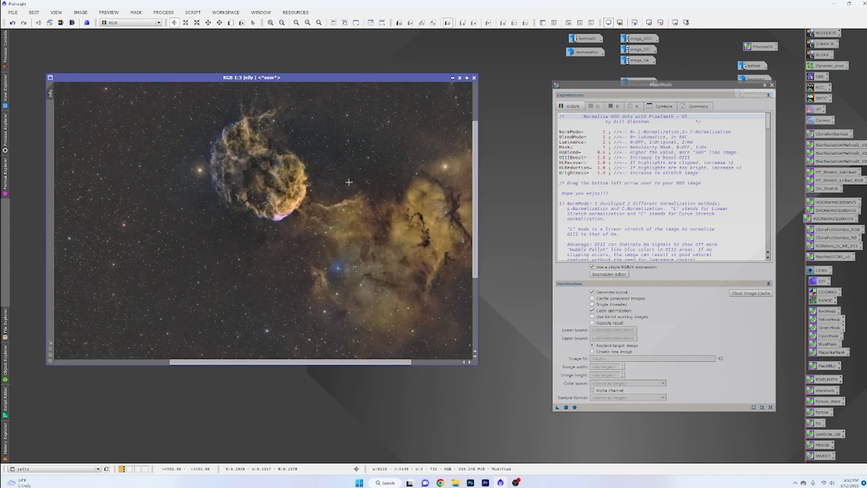
pyautogui.scroll(-1, 345, 228)
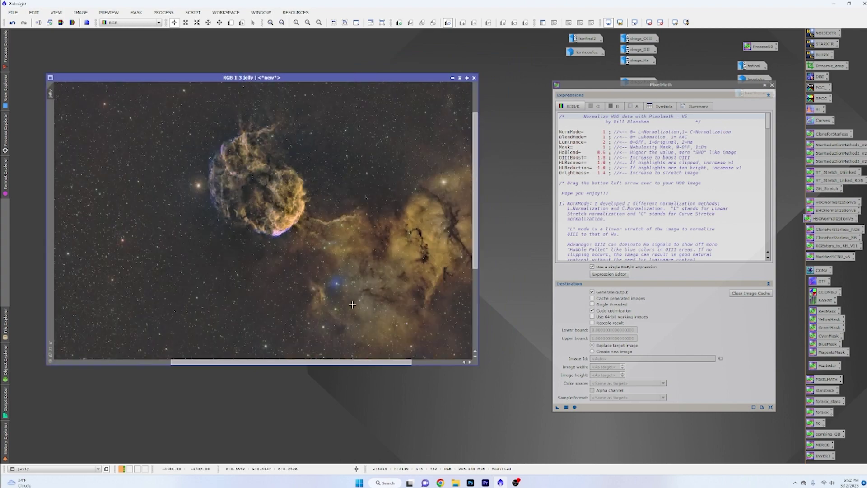
pyautogui.moveTo(323, 359); pyautogui.dragTo(356, 358)
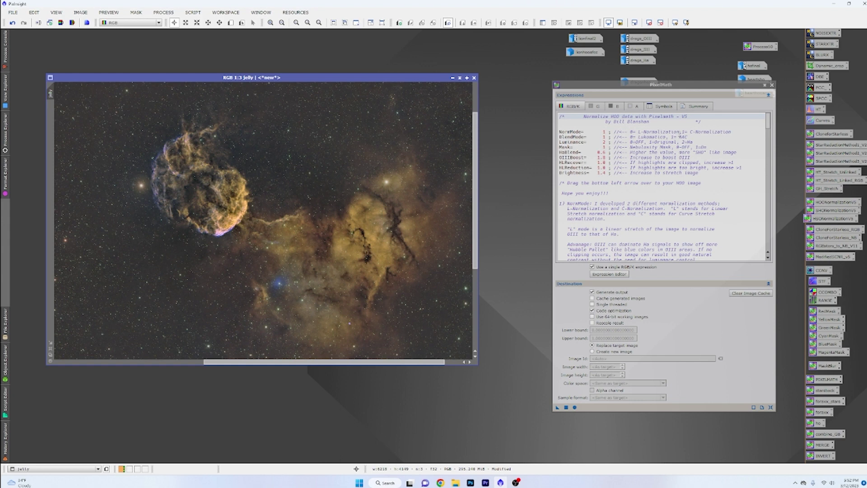
# Step: Review the hearthooacc image beside the PixelMath settings and clear all open windows from the workspace
pyautogui.moveTo(739, 85); pyautogui.dragTo(733, 113)
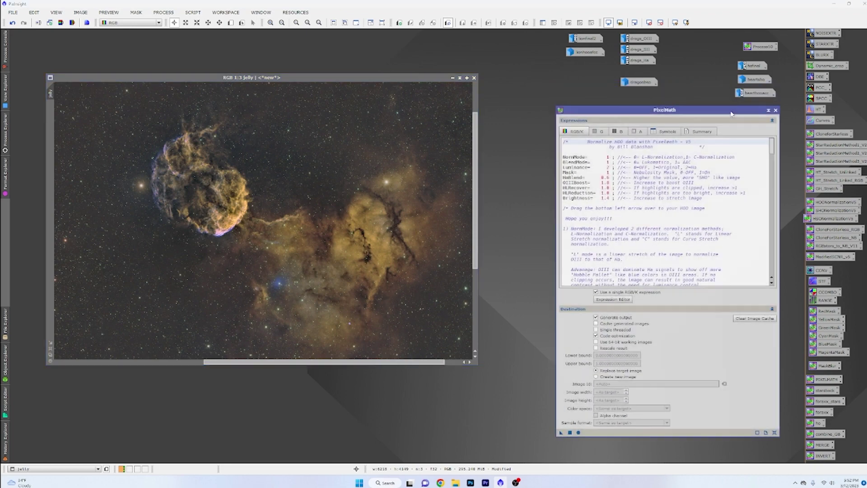
pyautogui.doubleClick(754, 93)
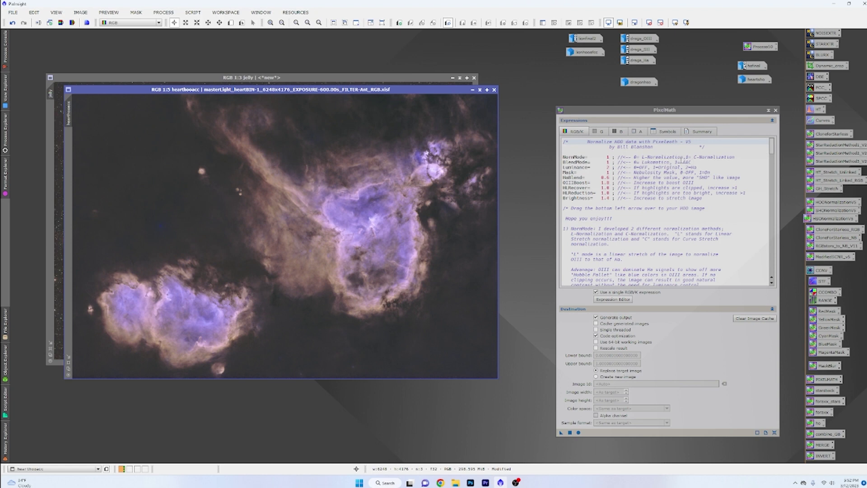
pyautogui.click(473, 90)
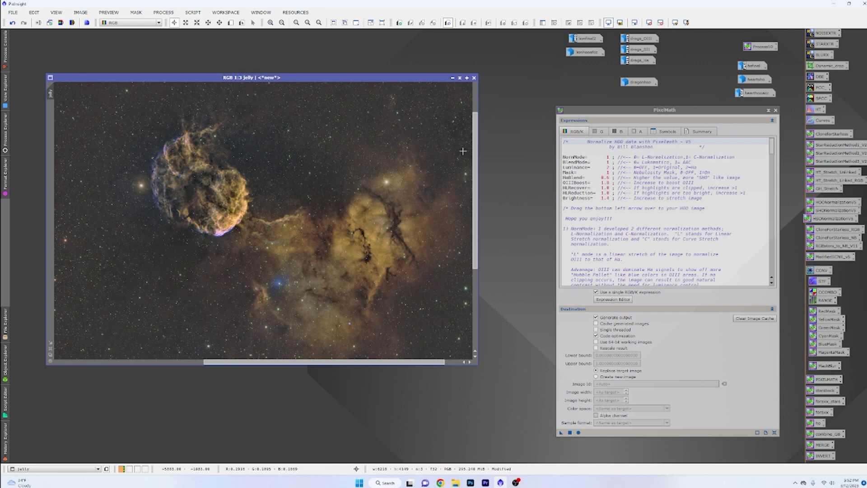
pyautogui.click(454, 80)
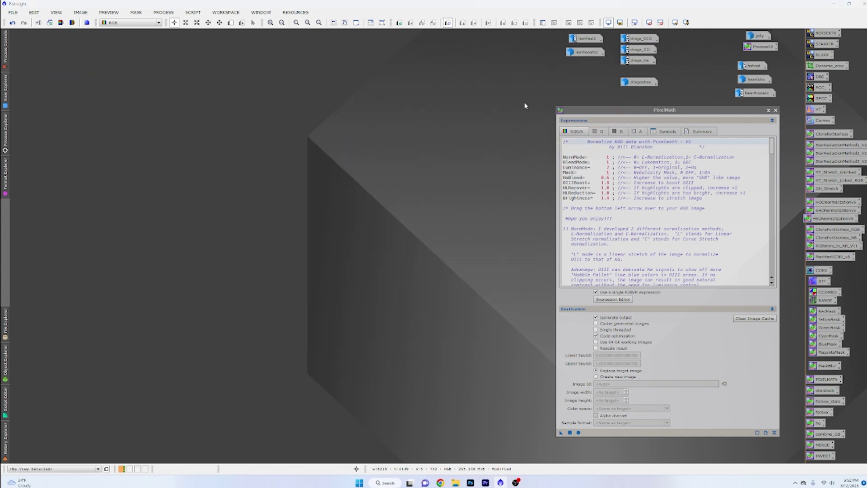
pyautogui.click(776, 110)
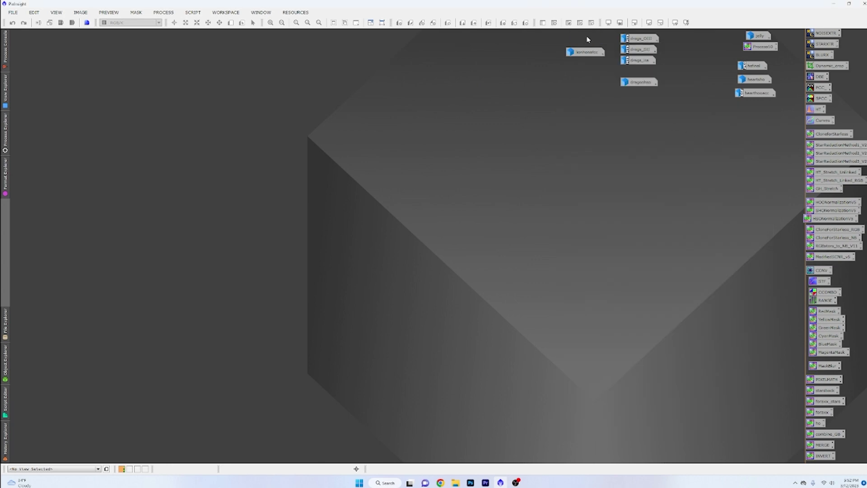
# Step: Open the lionfinal2 and lionhooafcc images, leaving only lionhooafcc open in the workspace
pyautogui.doubleClick(588, 39)
pyautogui.moveTo(535, 107); pyautogui.dragTo(213, 63)
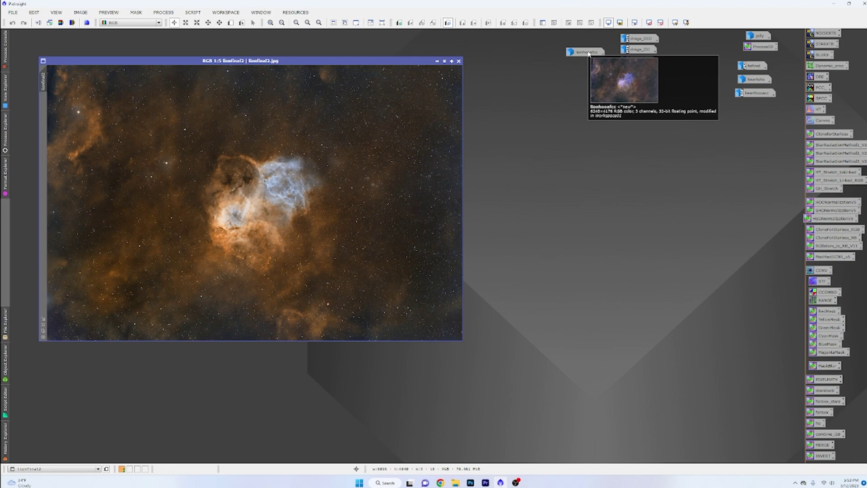
pyautogui.doubleClick(589, 53)
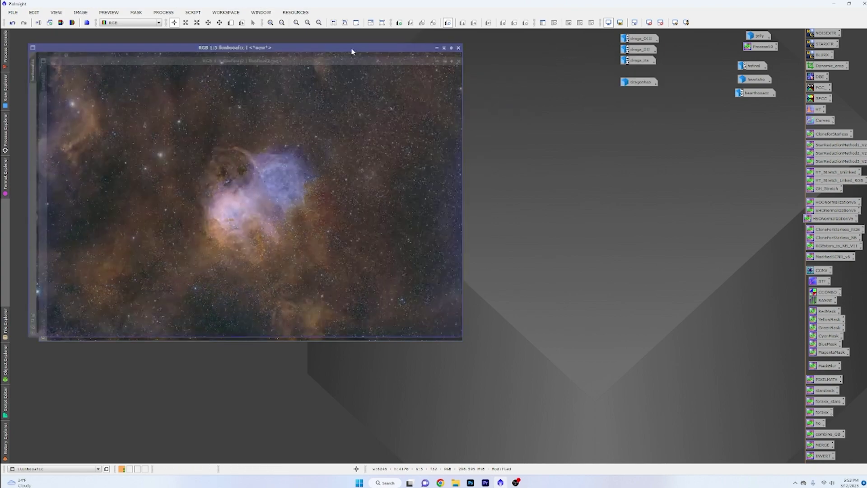
pyautogui.click(436, 62)
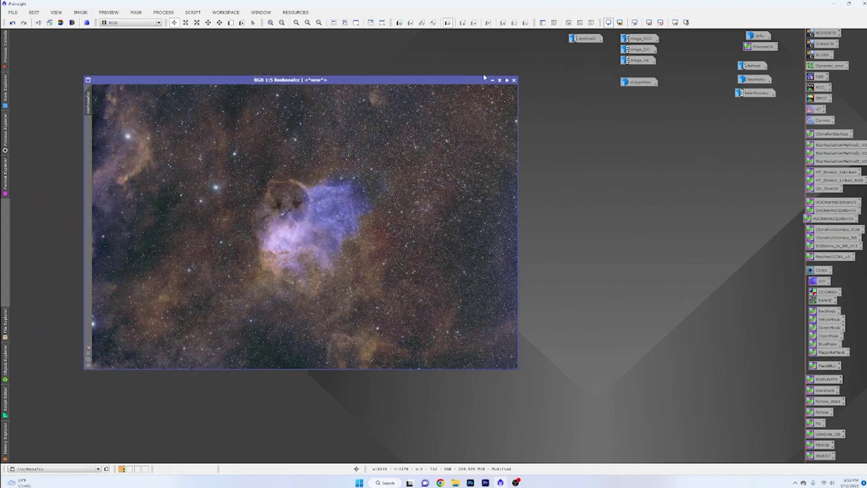
pyautogui.moveTo(427, 81); pyautogui.dragTo(416, 61)
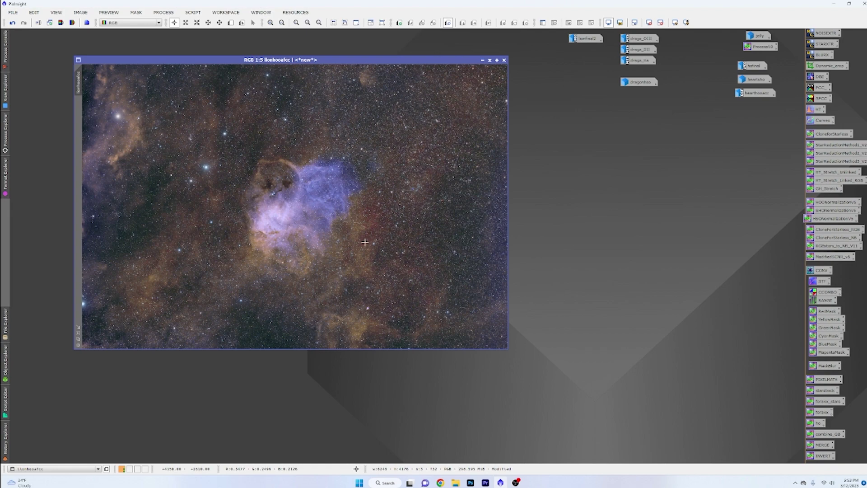
# Step: Examine the stars and nebula detail of the lionhooafcc image up close
pyautogui.scroll(3, 365, 243)
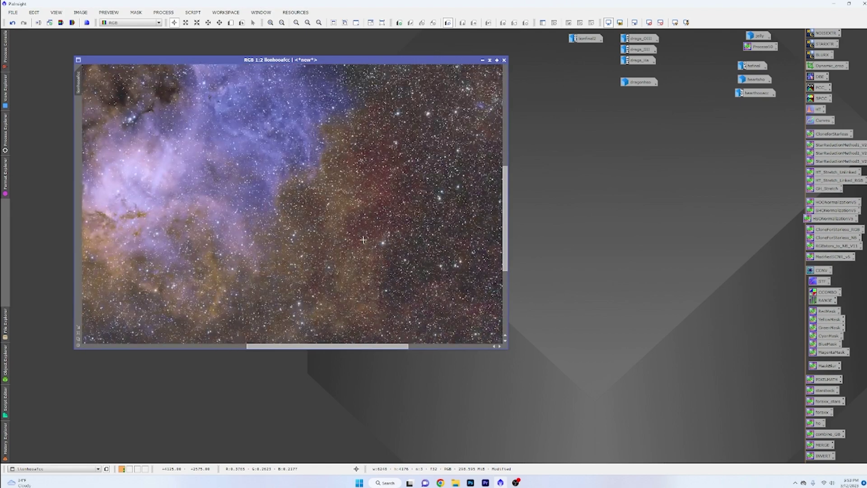
pyautogui.scroll(-2, 364, 240)
pyautogui.scroll(5, 363, 242)
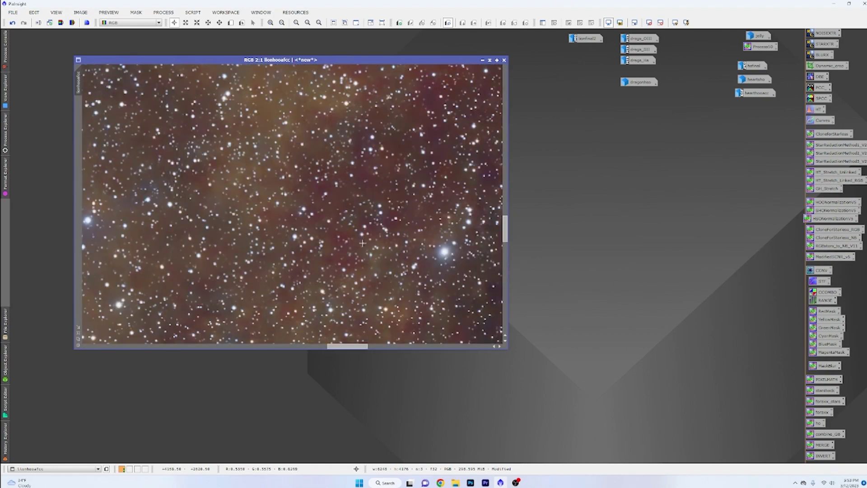
pyautogui.moveTo(357, 346); pyautogui.dragTo(439, 347)
pyautogui.scroll(-3, 349, 334)
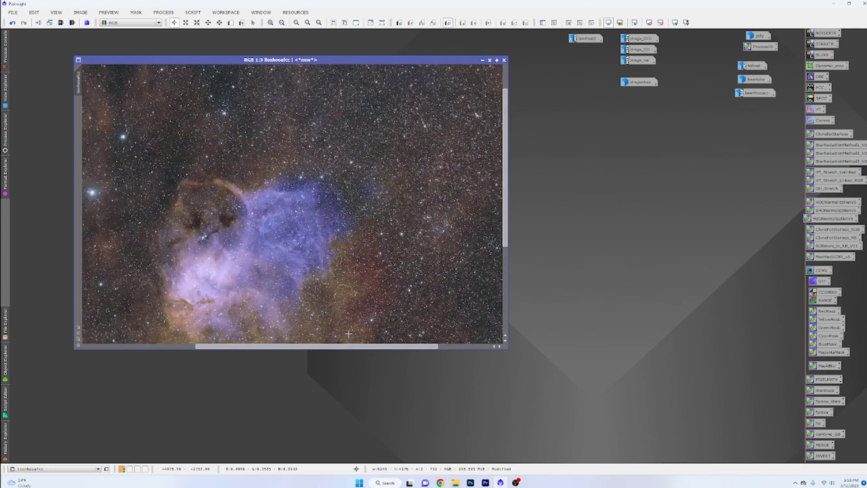
pyautogui.scroll(-2, 349, 334)
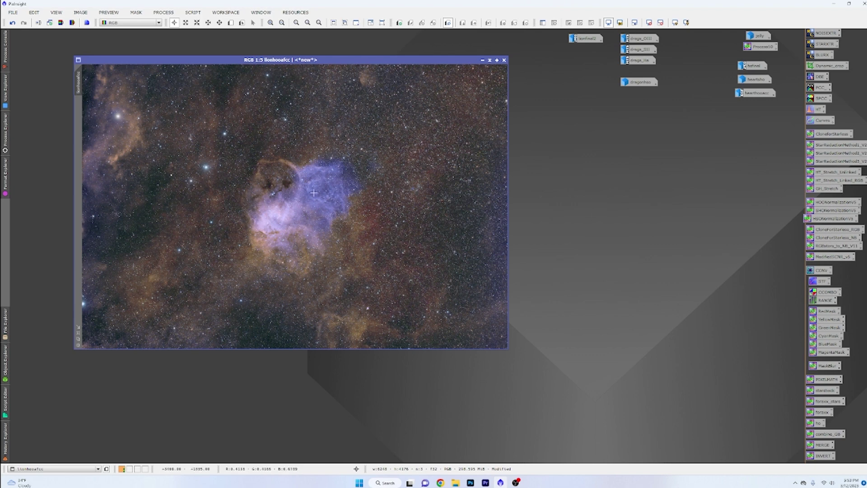
# Step: Compare the lionfinal2 image with lionhooafcc side by side and minimize both
pyautogui.doubleClick(586, 39)
pyautogui.moveTo(443, 72); pyautogui.dragTo(703, 86)
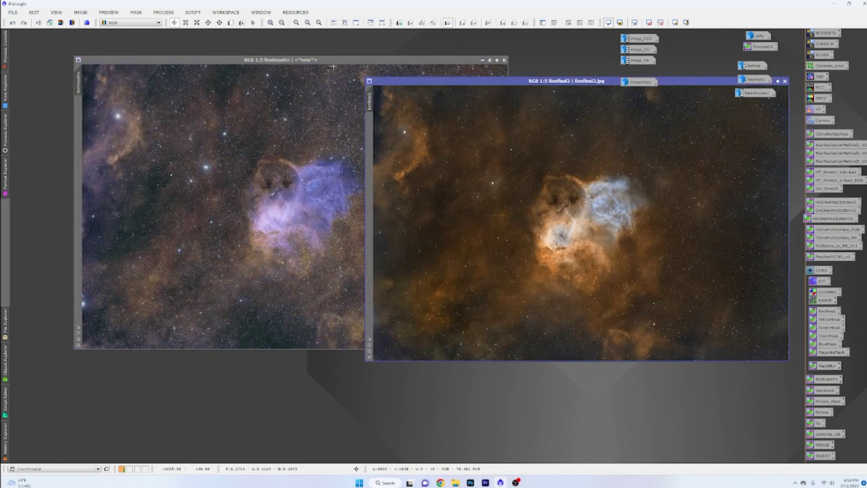
pyautogui.moveTo(582, 81); pyautogui.dragTo(531, 114)
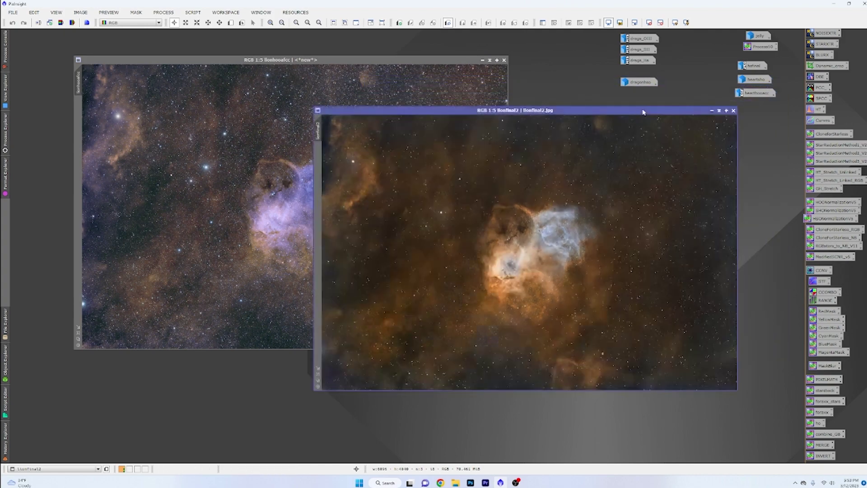
pyautogui.click(712, 113)
pyautogui.click(483, 60)
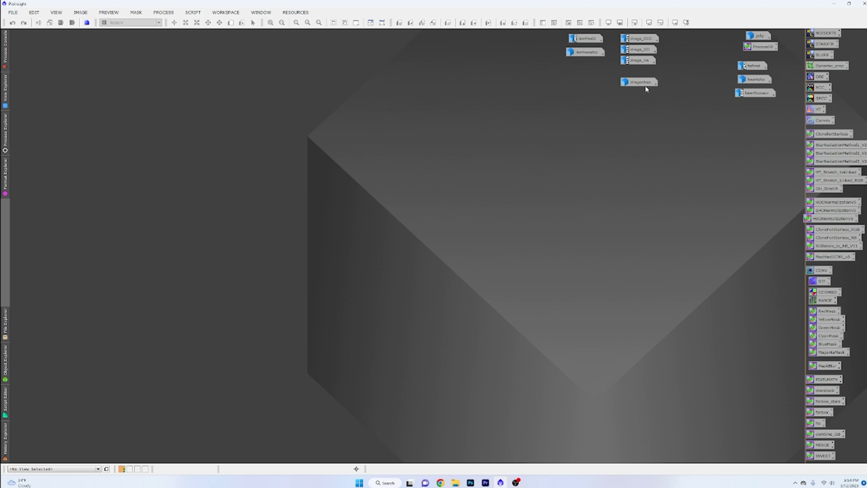
# Step: Open the dragonhso image and enlarge its window to view it at 1:5 zoom
pyautogui.moveTo(637, 84)
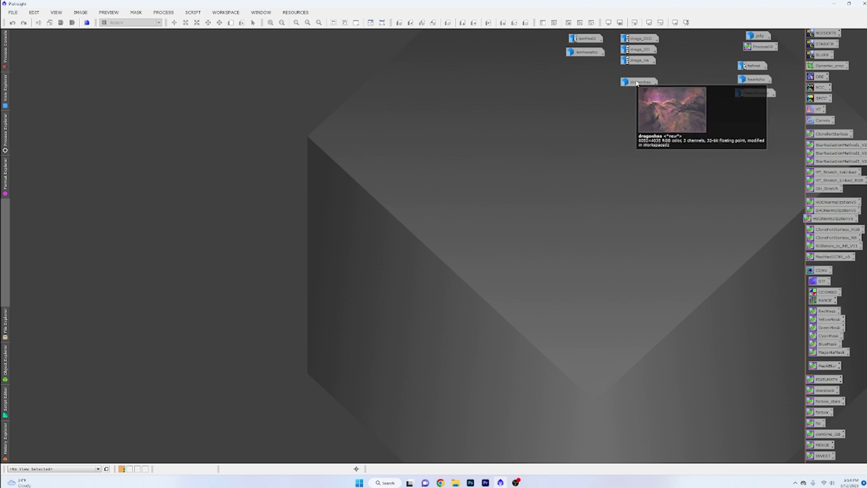
pyautogui.doubleClick(637, 83)
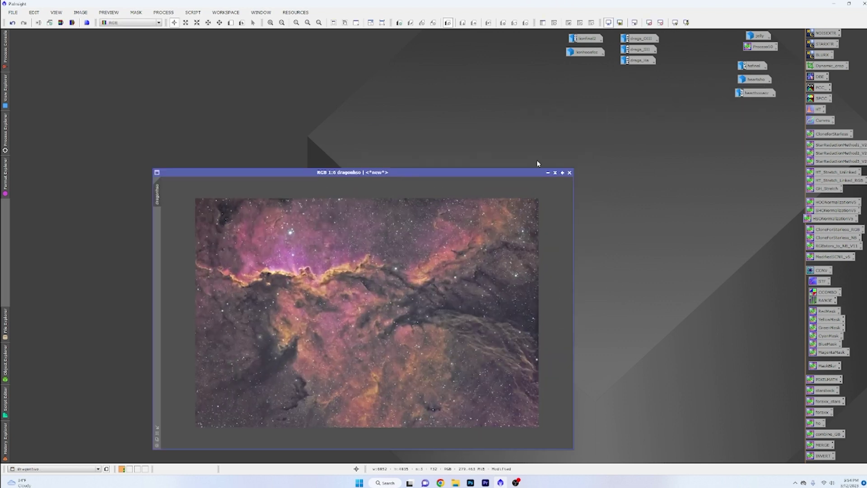
pyautogui.moveTo(447, 172); pyautogui.dragTo(397, 70)
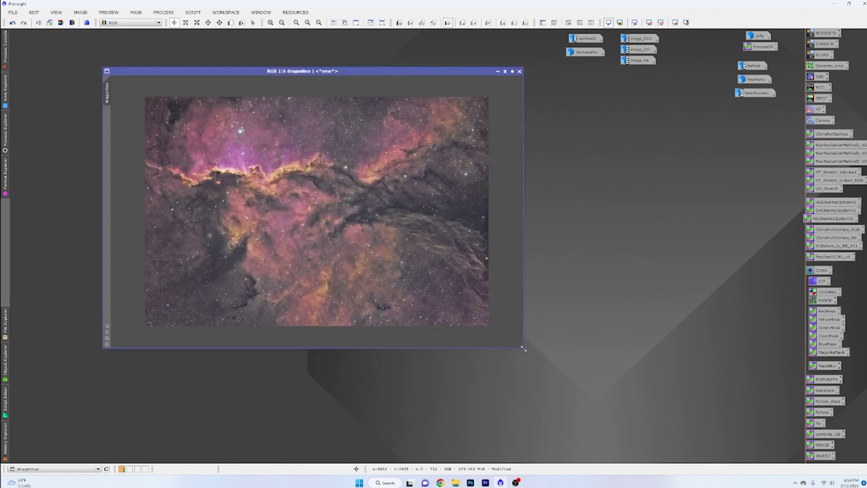
pyautogui.moveTo(523, 348); pyautogui.dragTo(585, 411)
pyautogui.scroll(1, 480, 387)
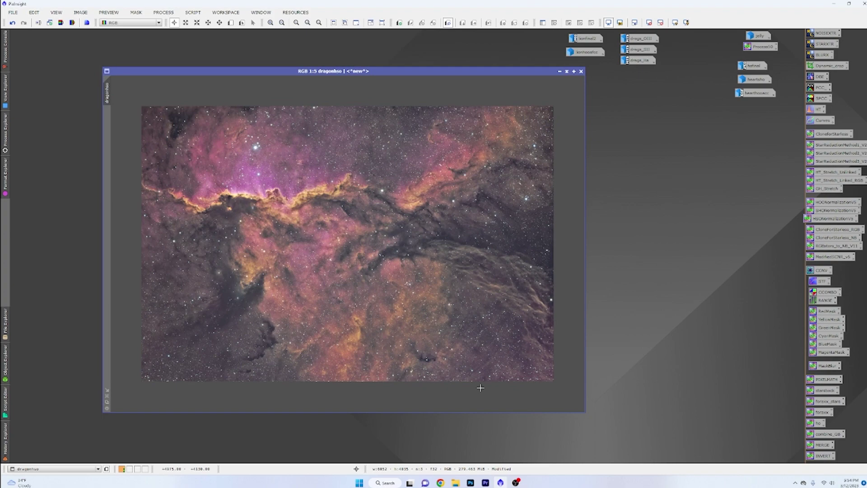
pyautogui.moveTo(316, 71); pyautogui.dragTo(261, 56)
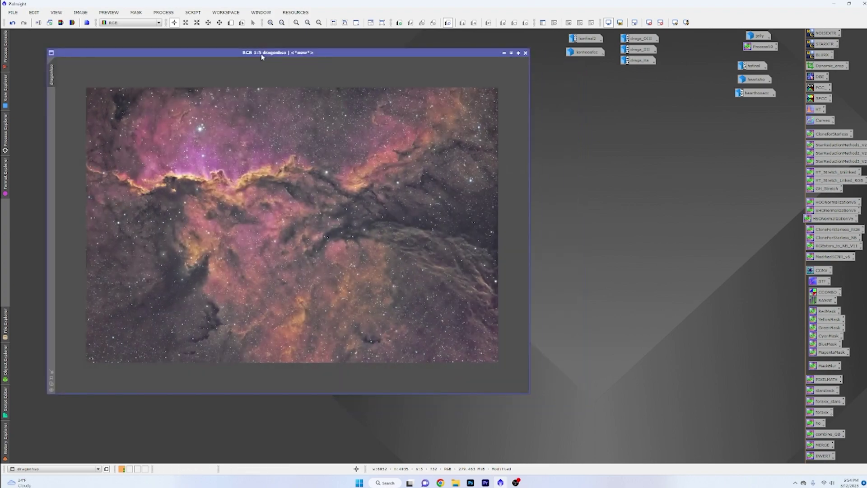